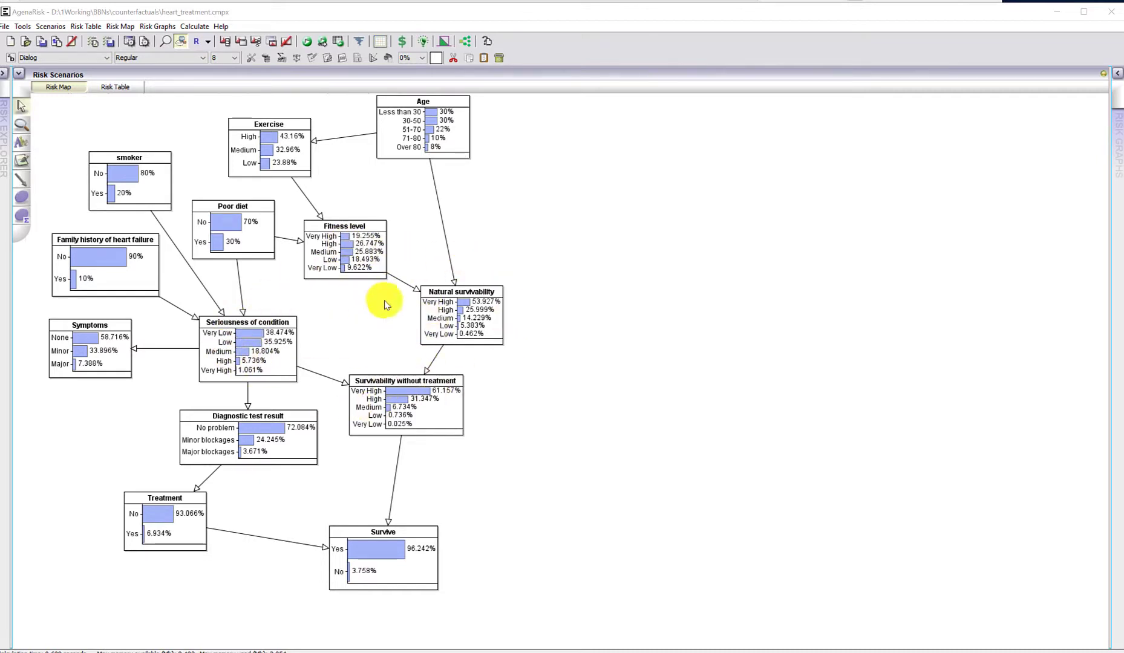
Enter Scenario 1 observations Age 51-70 and smoker Yes, then recalculate.
{"action": "right_click", "coordinate": [440, 143]}
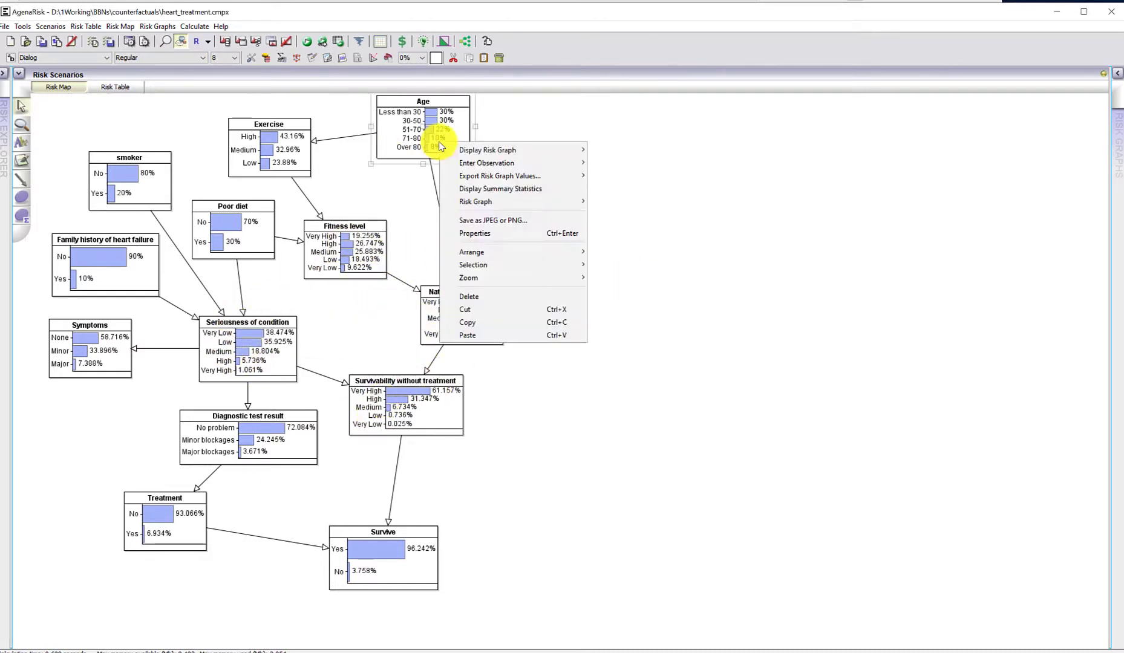
{"action": "mouse_move", "coordinate": [550, 163]}
{"action": "mouse_move", "coordinate": [614, 163]}
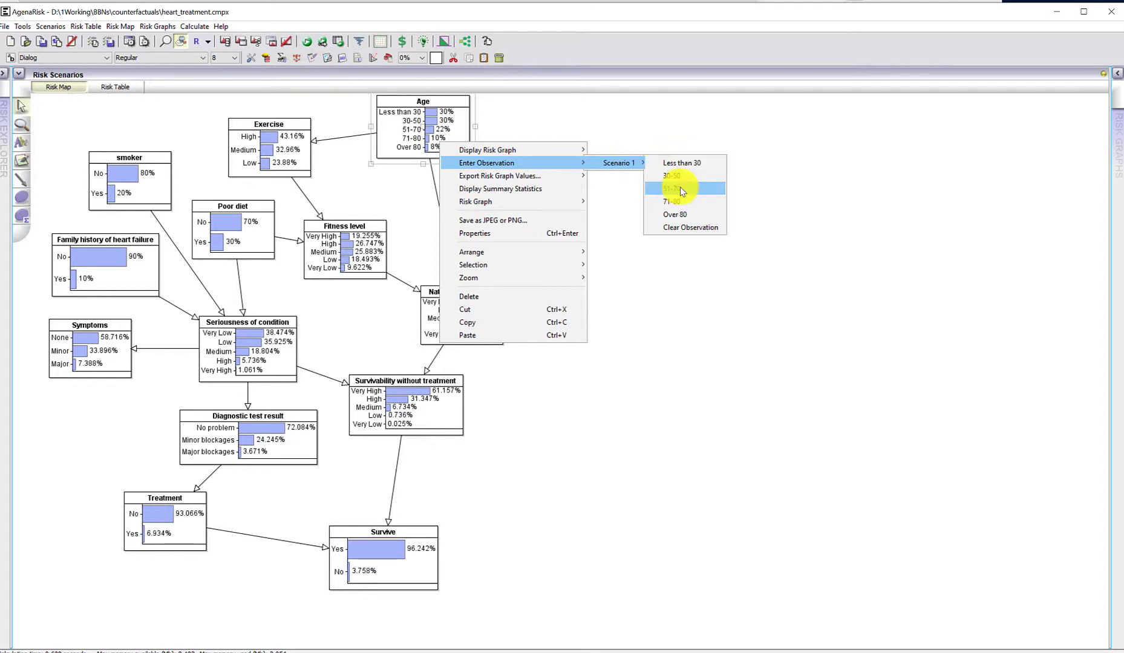
{"action": "left_click", "coordinate": [680, 187]}
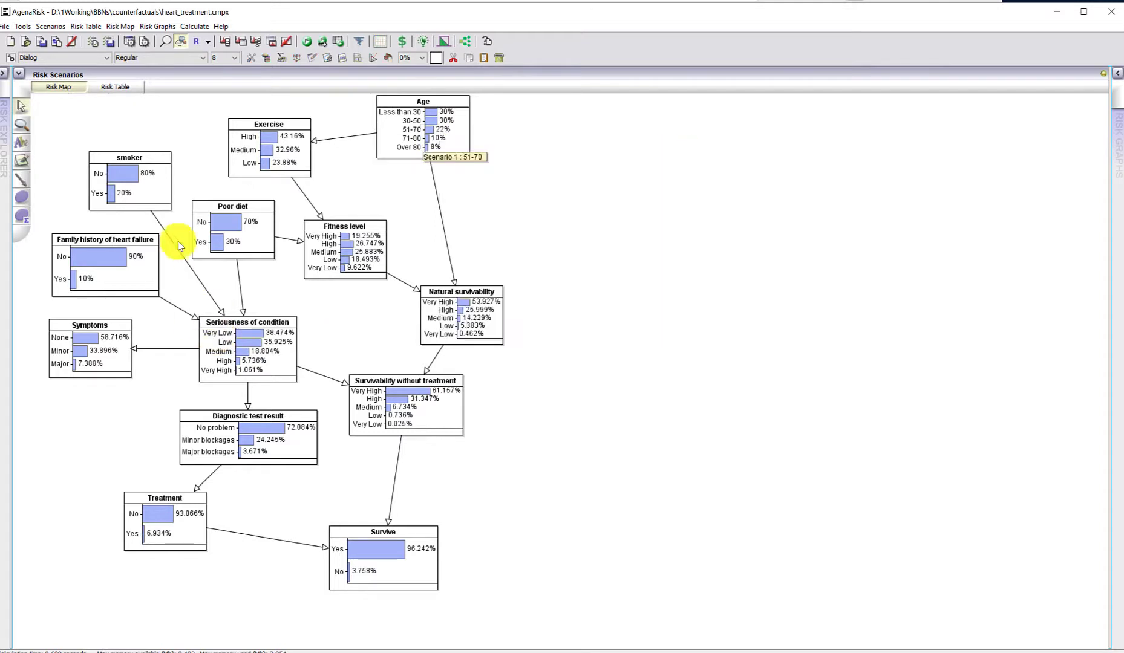
{"action": "right_click", "coordinate": [130, 187]}
{"action": "mouse_move", "coordinate": [235, 205]}
{"action": "mouse_move", "coordinate": [309, 205]}
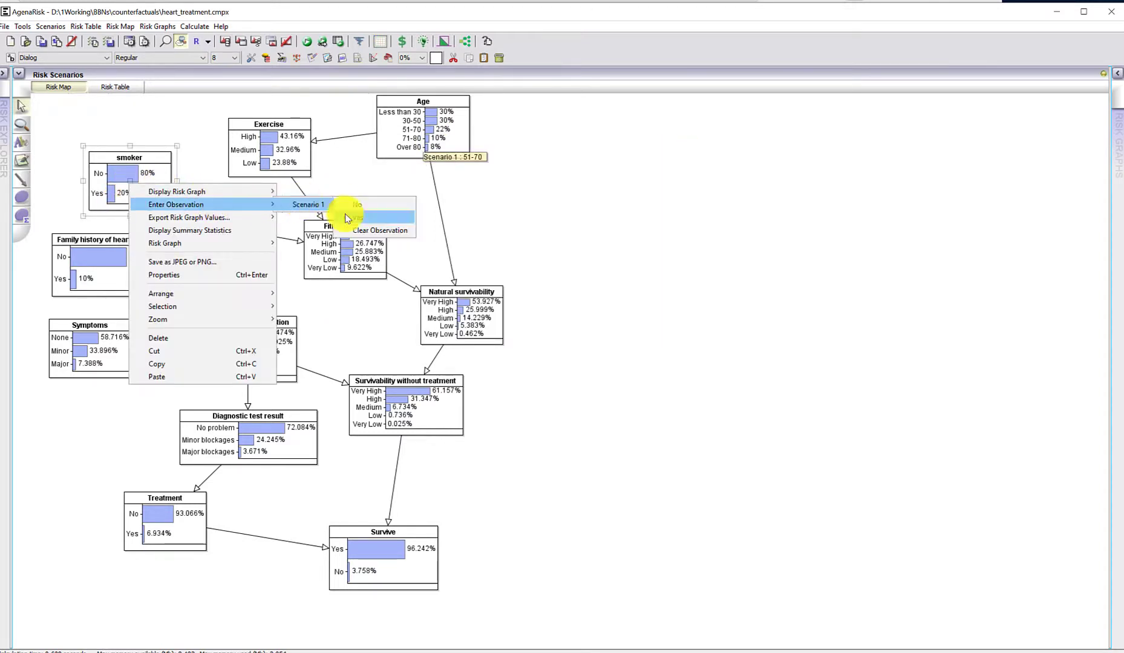
{"action": "left_click", "coordinate": [345, 216]}
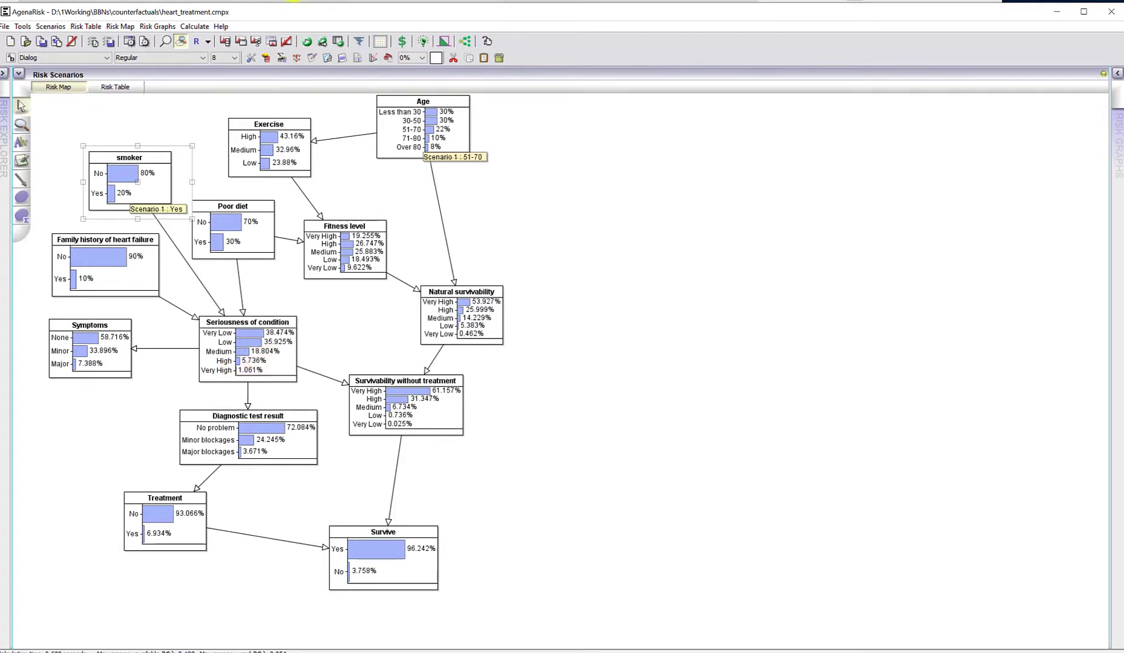
{"action": "left_click", "coordinate": [304, 40]}
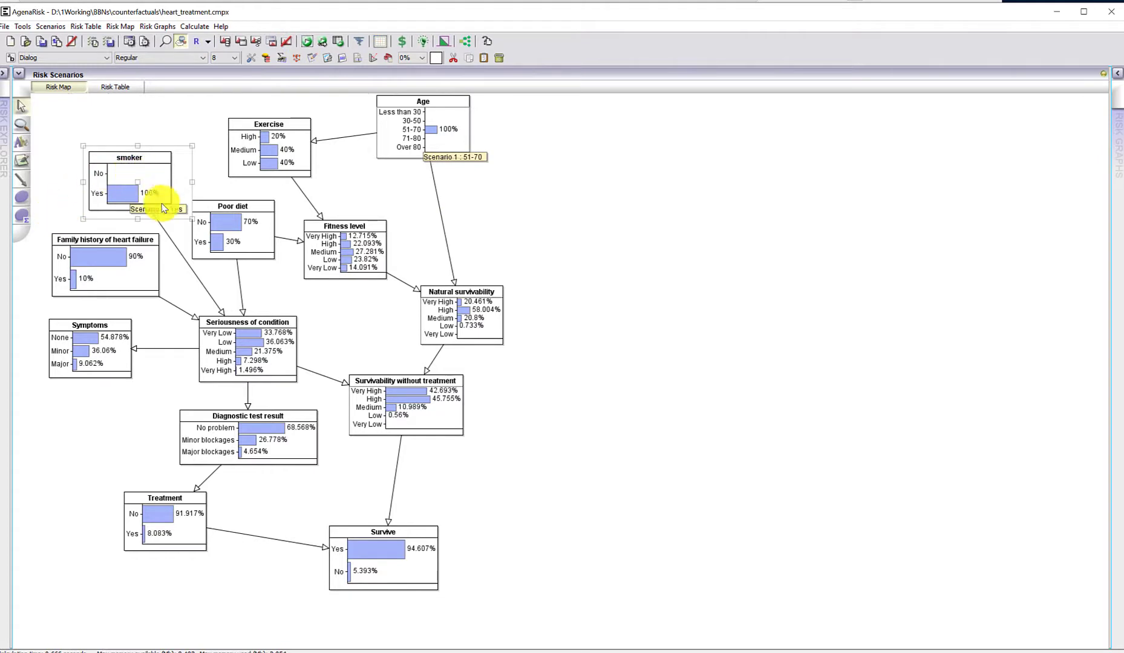
Set Poor diet and family history to Yes, recalculating after each.
{"action": "right_click", "coordinate": [222, 237]}
{"action": "mouse_move", "coordinate": [357, 255]}
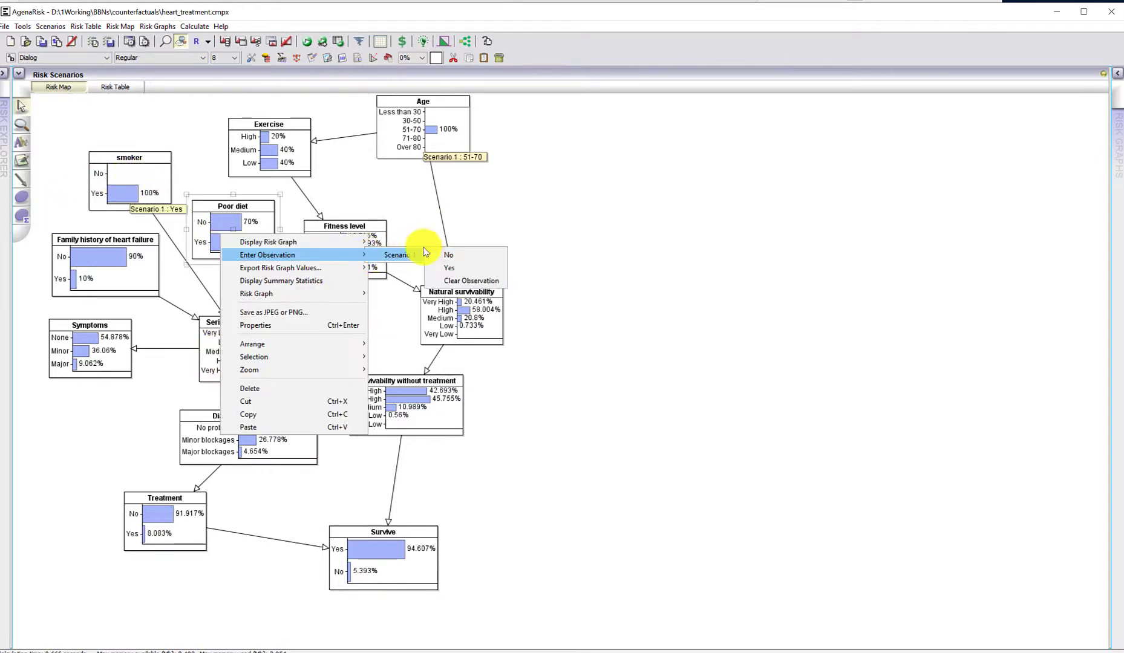
{"action": "left_click", "coordinate": [447, 267]}
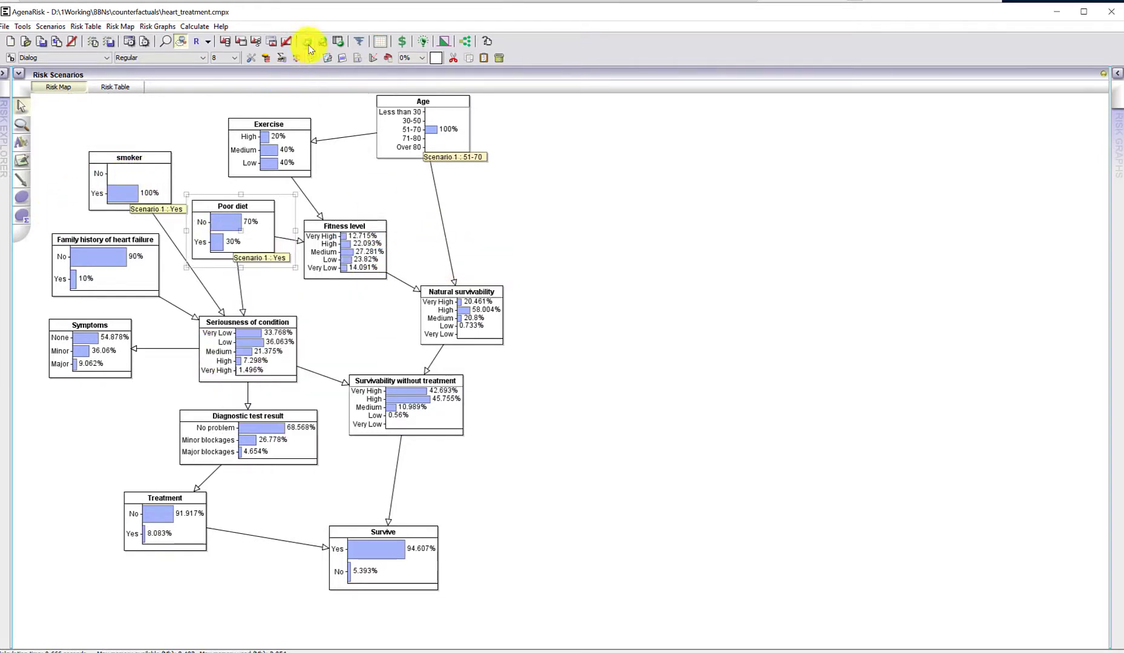
{"action": "left_click", "coordinate": [305, 41]}
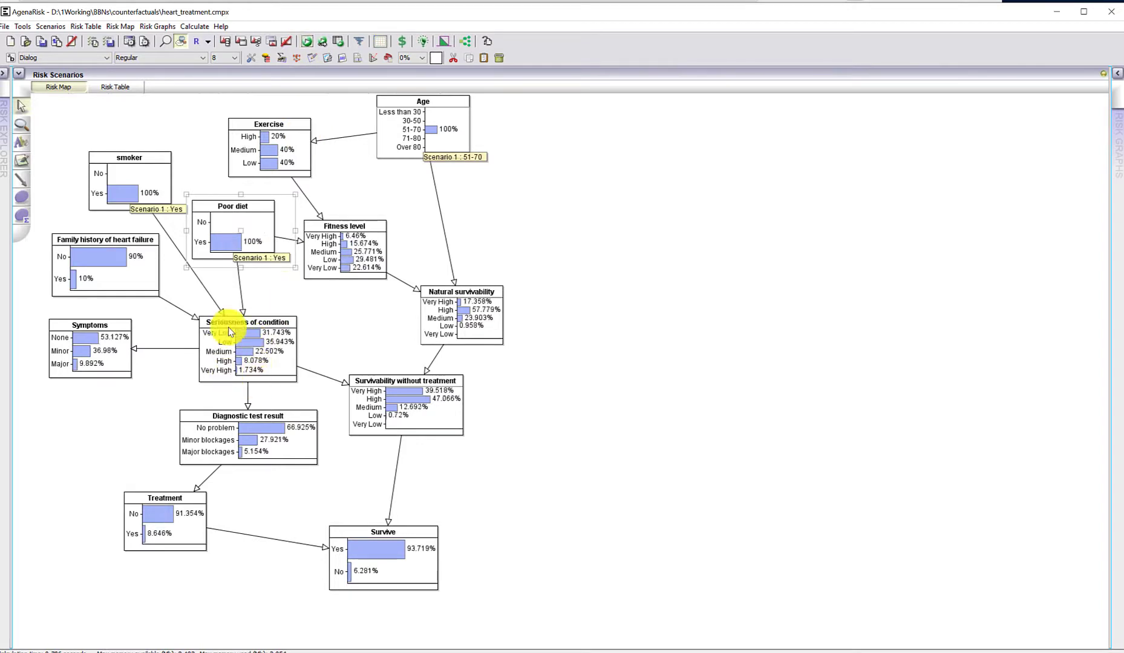
{"action": "right_click", "coordinate": [118, 282]}
{"action": "mouse_move", "coordinate": [189, 302]}
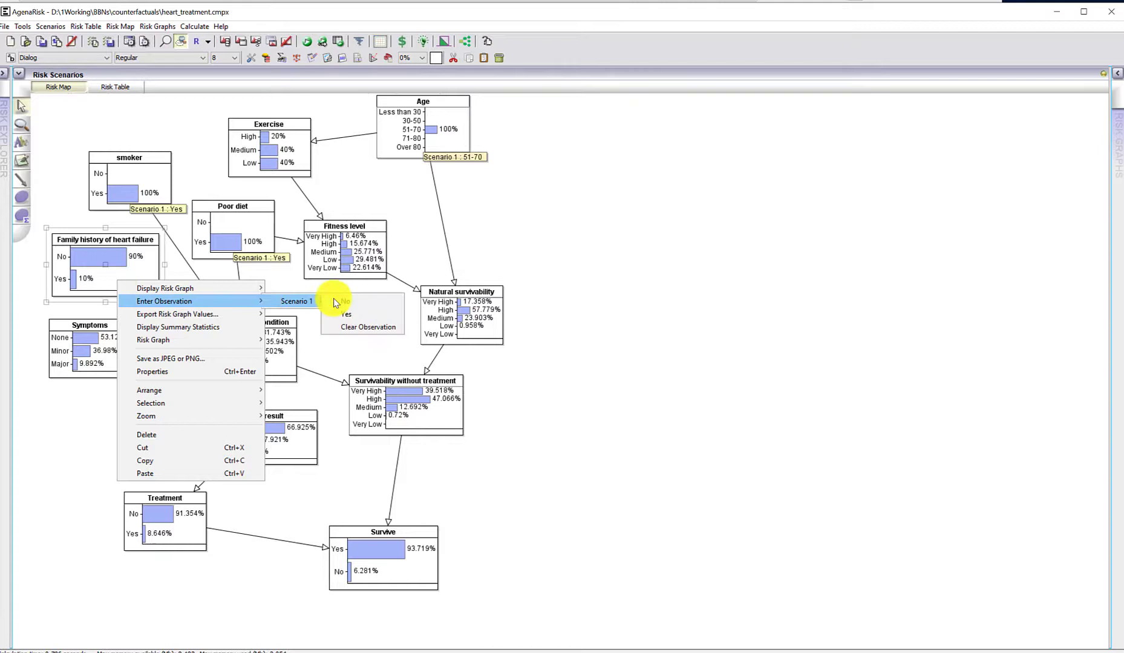
{"action": "left_click", "coordinate": [348, 311]}
{"action": "left_click", "coordinate": [308, 42]}
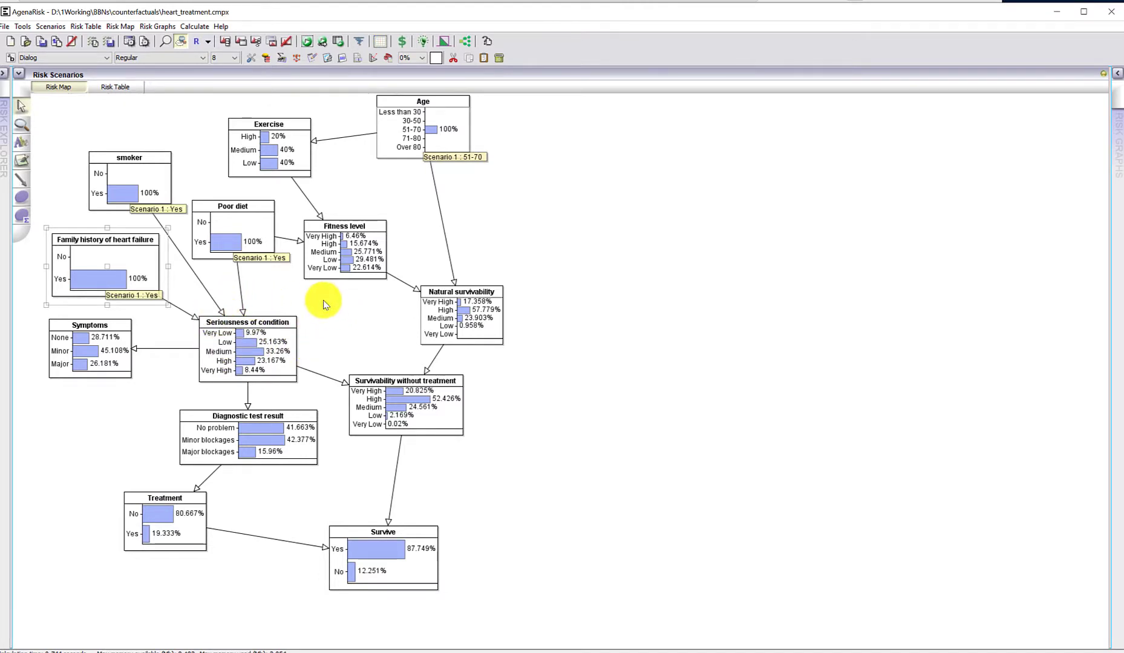
Set Symptoms to Major in Scenario 1 and recalculate.
{"action": "right_click", "coordinate": [93, 364]}
{"action": "mouse_move", "coordinate": [193, 381]}
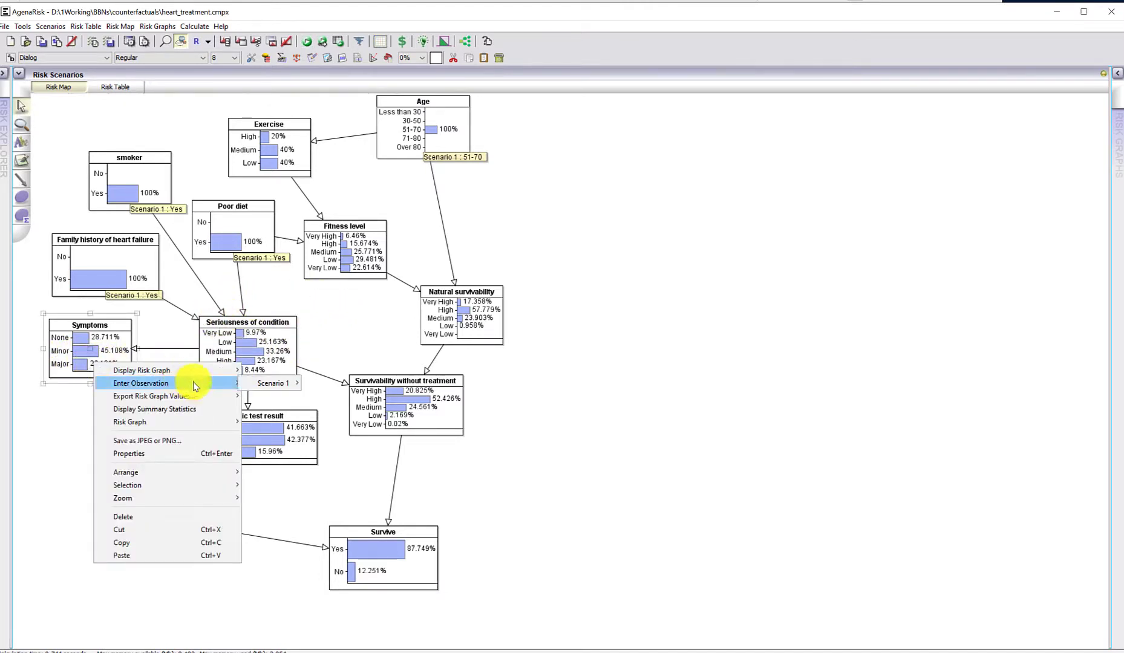
{"action": "mouse_move", "coordinate": [285, 383]}
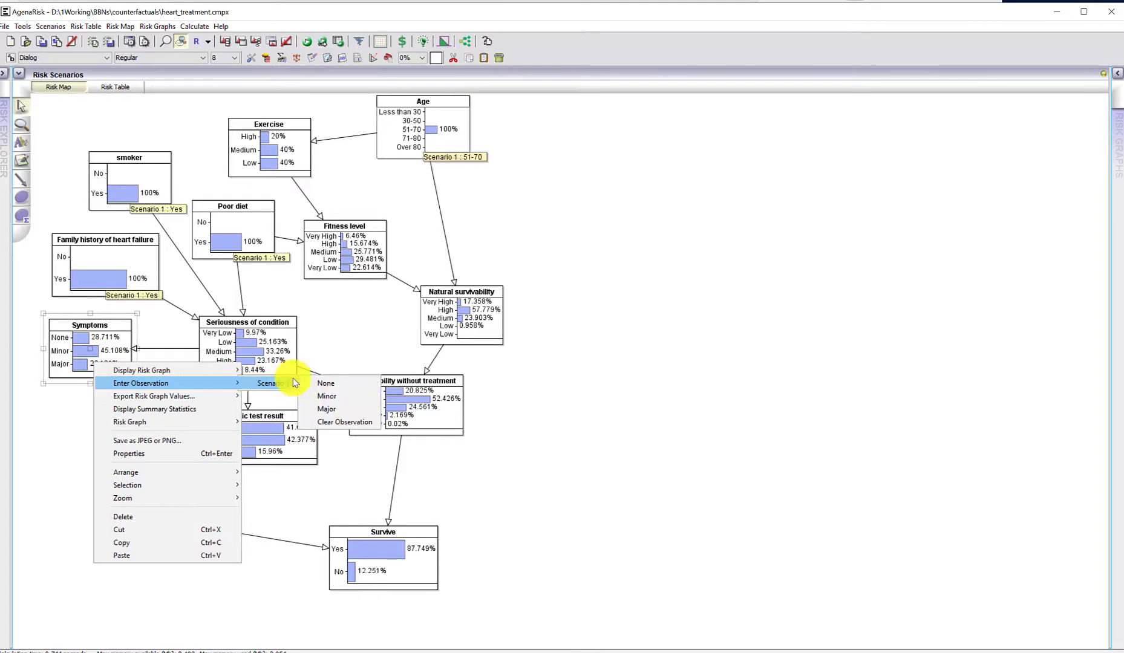
{"action": "left_click", "coordinate": [321, 409]}
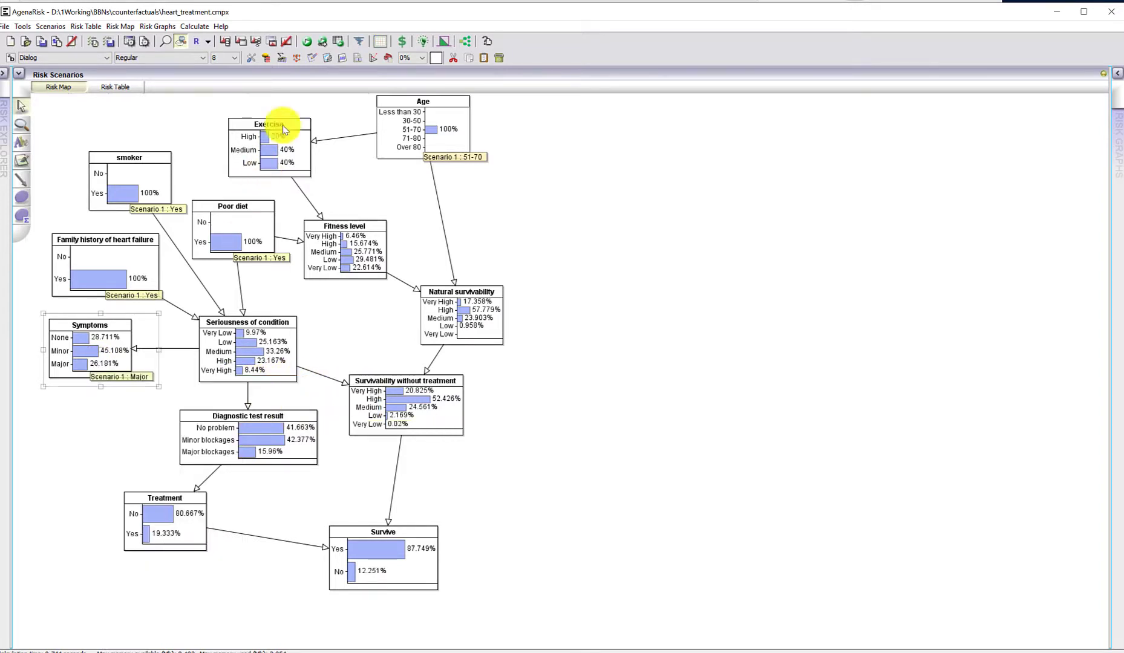
{"action": "left_click", "coordinate": [307, 43]}
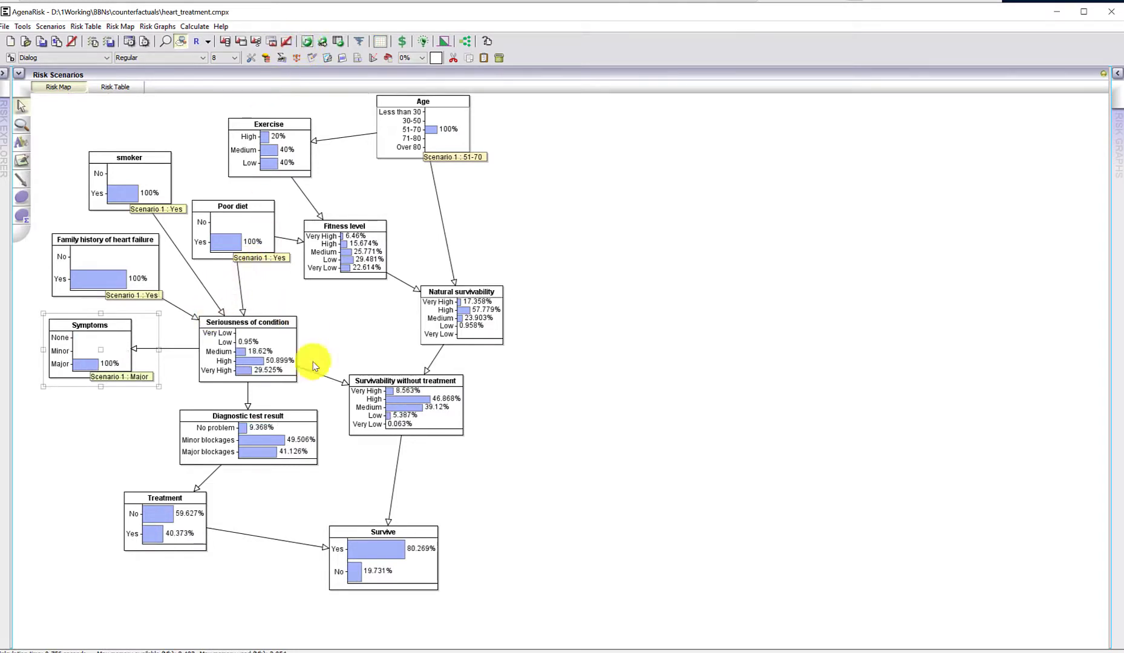
Set Diagnostic test result to Major blockages in Scenario 1.
{"action": "right_click", "coordinate": [261, 443]}
{"action": "mouse_move", "coordinate": [404, 459]}
{"action": "mouse_move", "coordinate": [439, 463]}
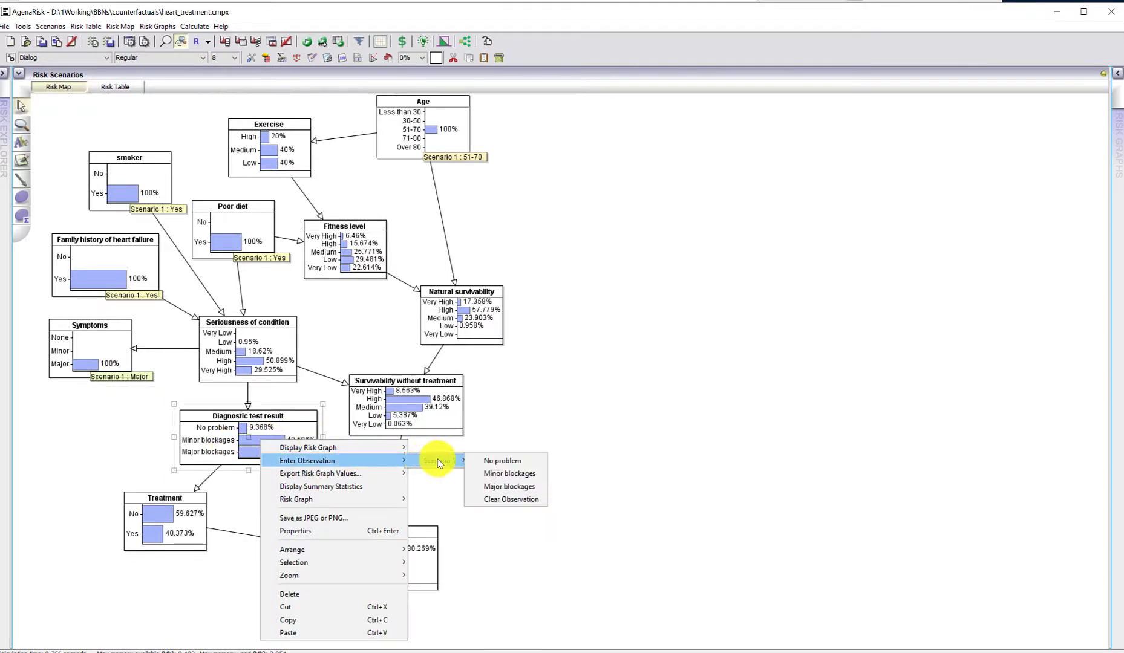
{"action": "left_click", "coordinate": [494, 487]}
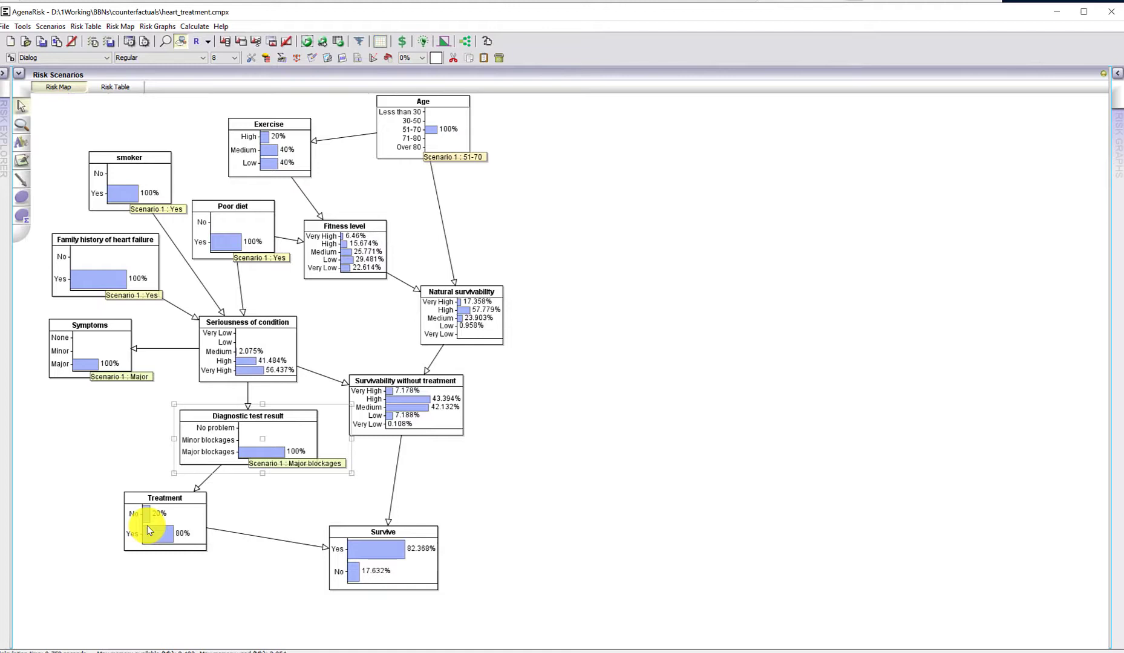
Observe Treatment as Yes in Scenario 1.
{"action": "right_click", "coordinate": [161, 534]}
{"action": "mouse_move", "coordinate": [303, 551]}
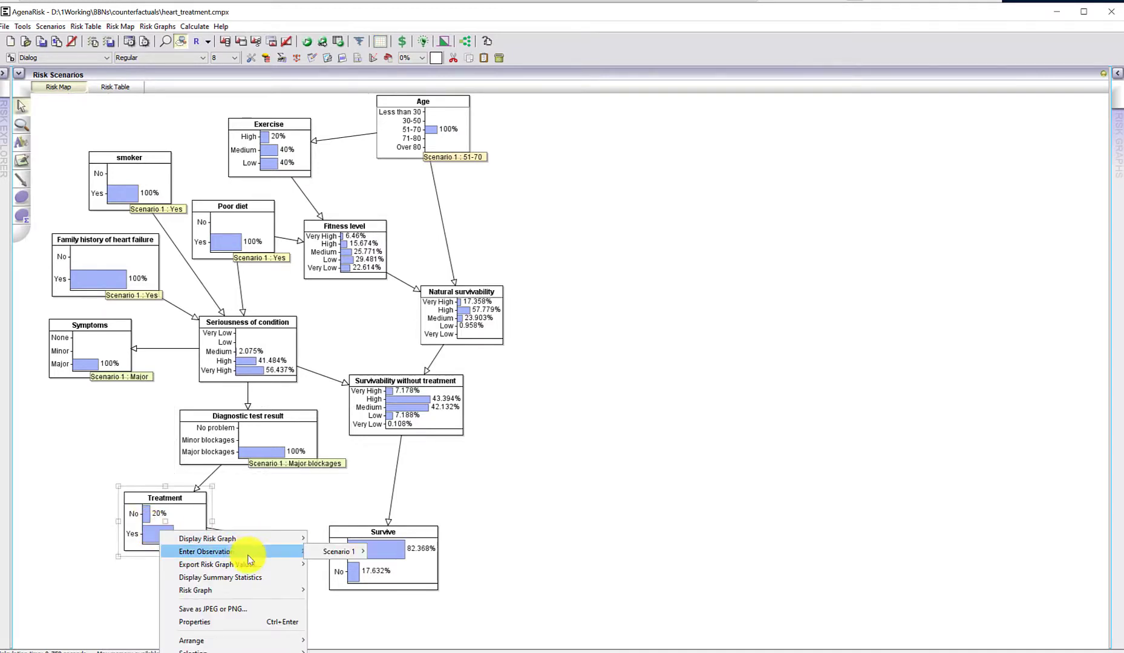
{"action": "mouse_move", "coordinate": [350, 553]}
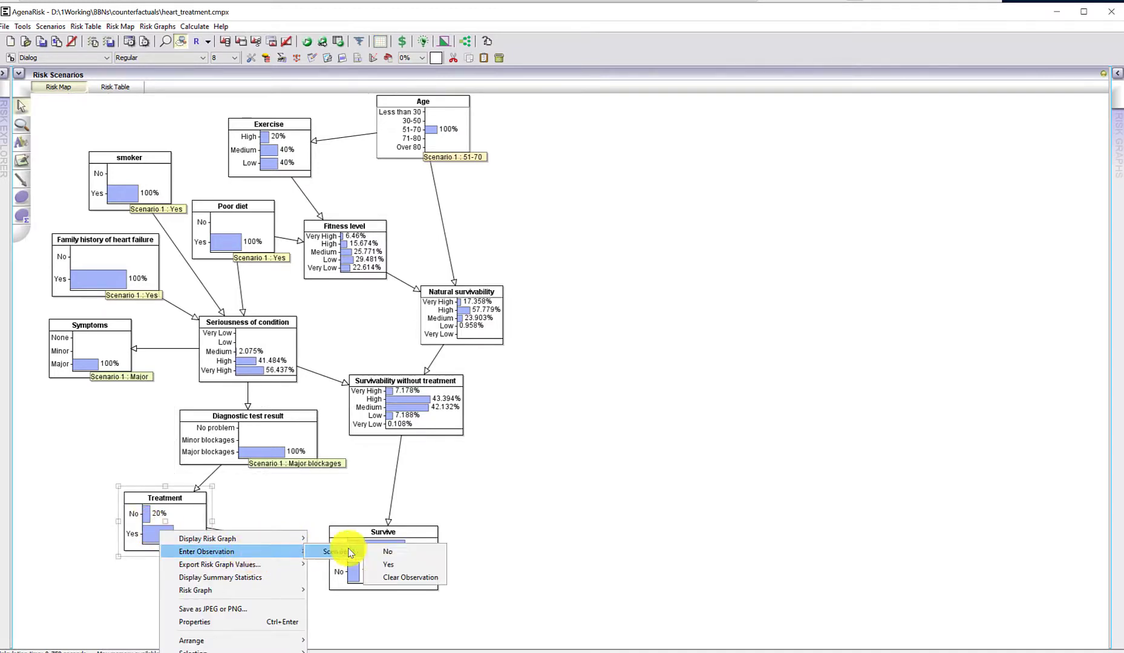
{"action": "left_click", "coordinate": [388, 564]}
Observe Survive as Yes, recalculate, and deselect the Survive node.
{"action": "right_click", "coordinate": [392, 568]}
{"action": "mouse_move", "coordinate": [527, 584]}
{"action": "mouse_move", "coordinate": [569, 585]}
{"action": "left_click", "coordinate": [618, 588]}
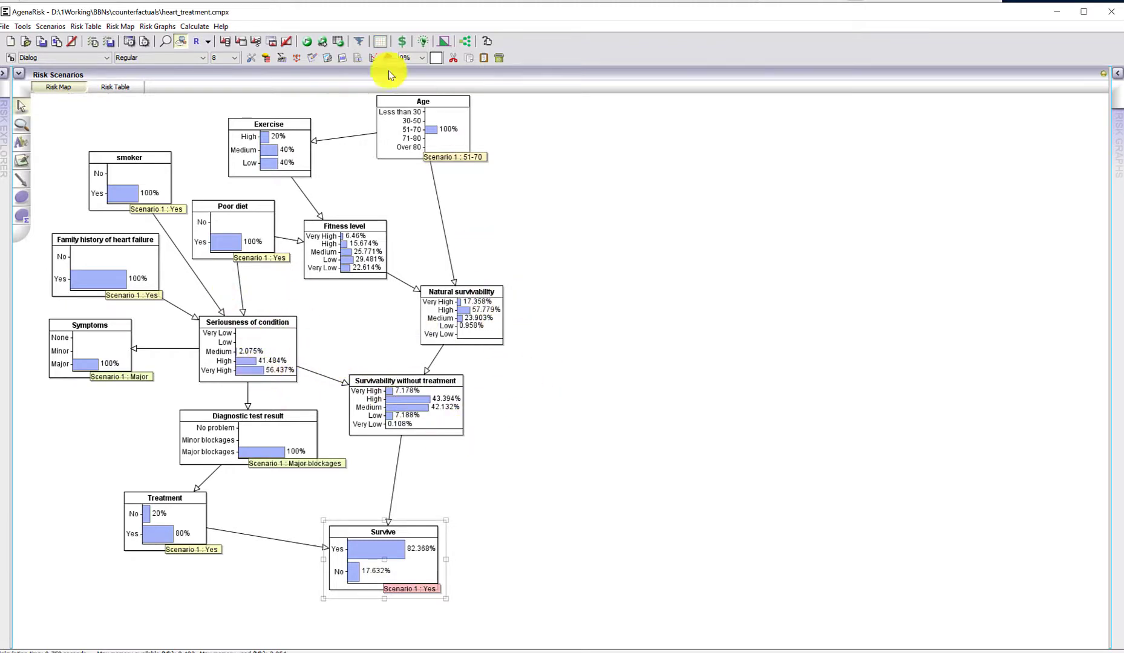
{"action": "left_click", "coordinate": [307, 44]}
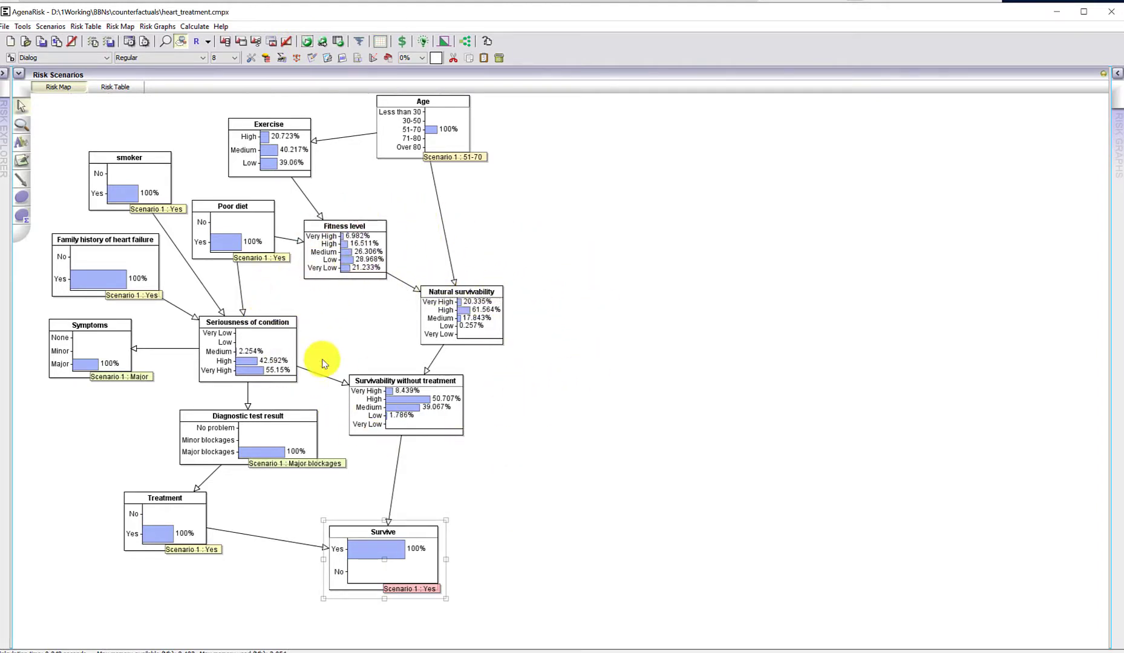
{"action": "left_click", "coordinate": [487, 626]}
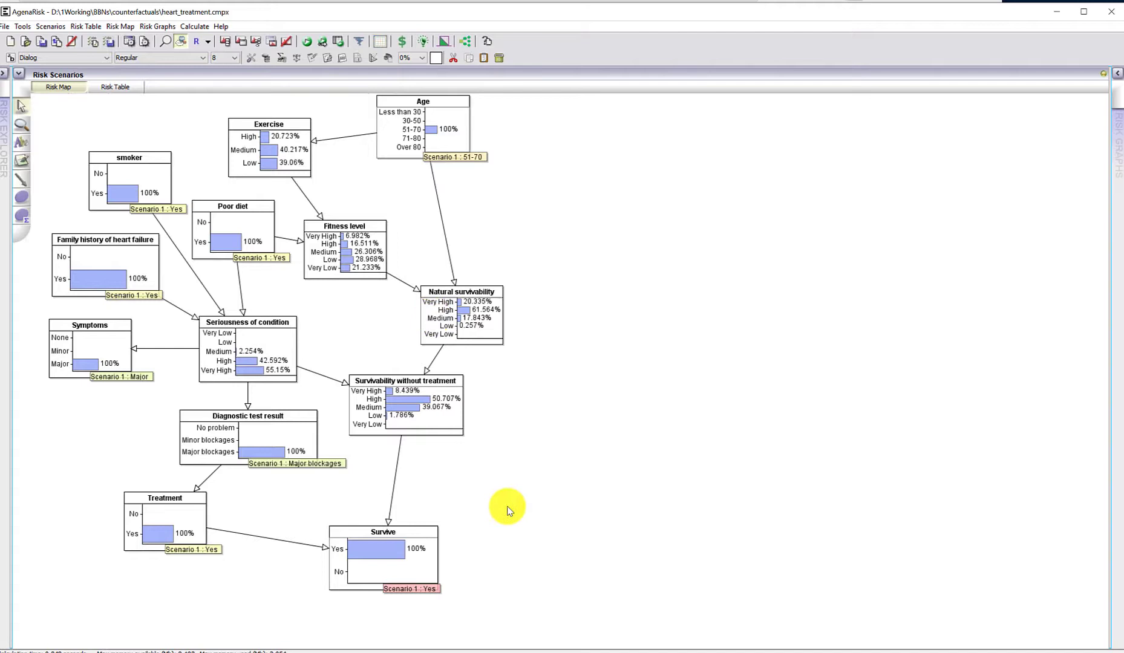
Copy Treatment and Survive, pasting them as Treatment_1 and Survive_1.
{"action": "left_click", "coordinate": [416, 562]}
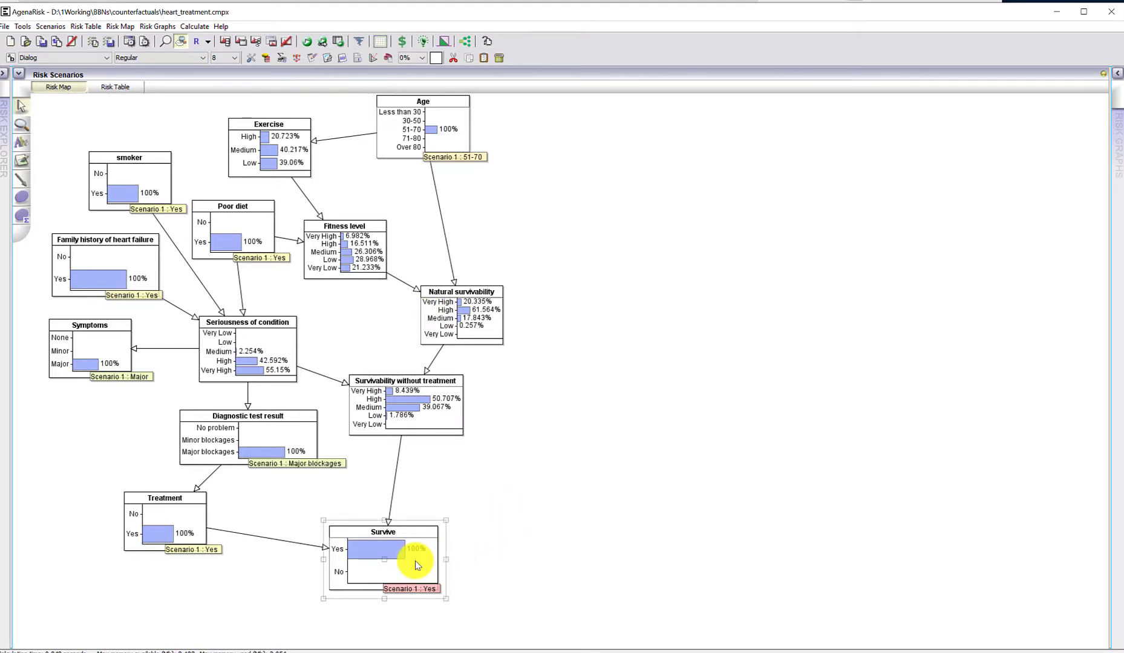
{"action": "left_click", "coordinate": [177, 529]}
{"action": "left_click", "coordinate": [390, 552]}
{"action": "left_click", "coordinate": [185, 524], "text": "ctrl"}
{"action": "right_click", "coordinate": [384, 552]}
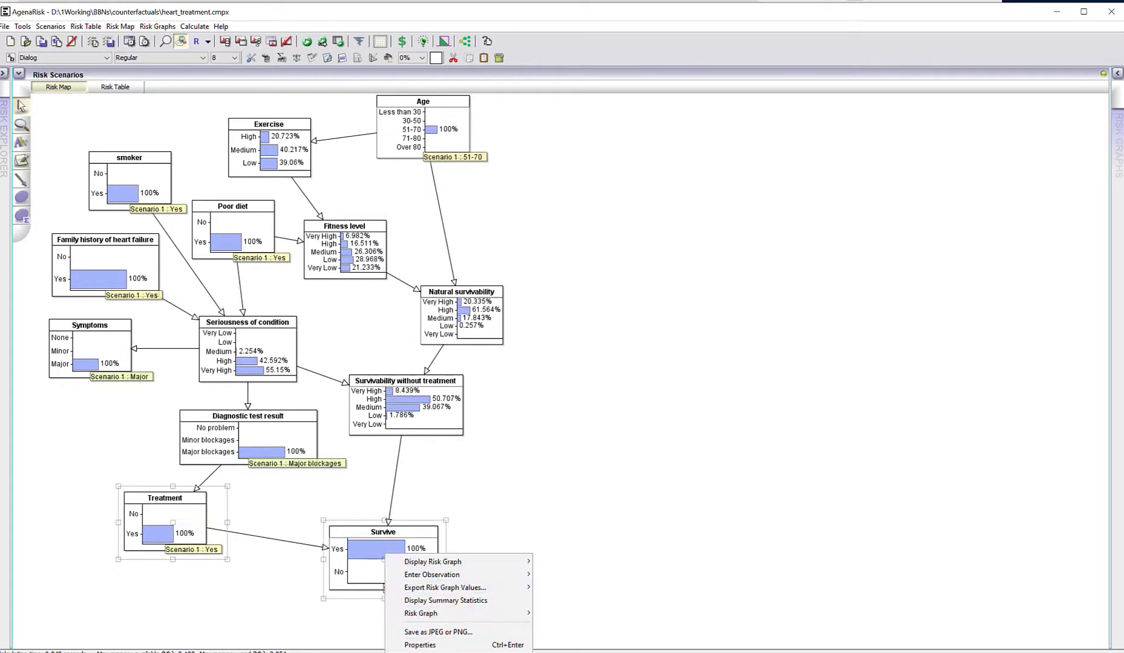
{"action": "left_click", "coordinate": [599, 492]}
{"action": "right_click", "coordinate": [586, 210]}
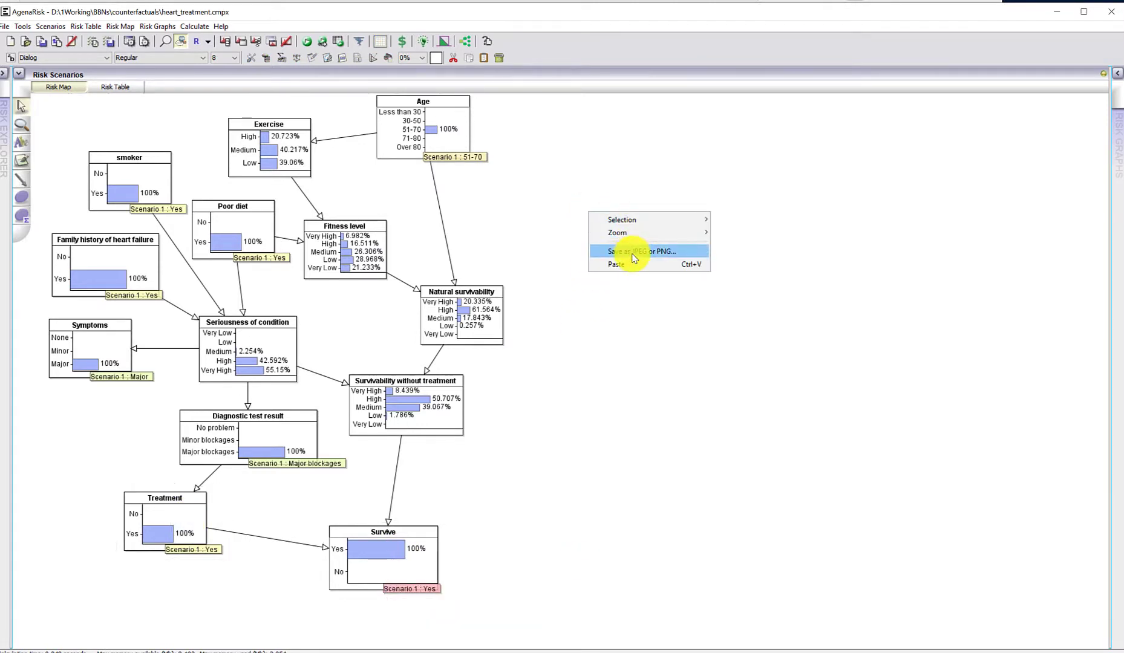
{"action": "left_click", "coordinate": [626, 270]}
{"action": "left_click", "coordinate": [684, 487]}
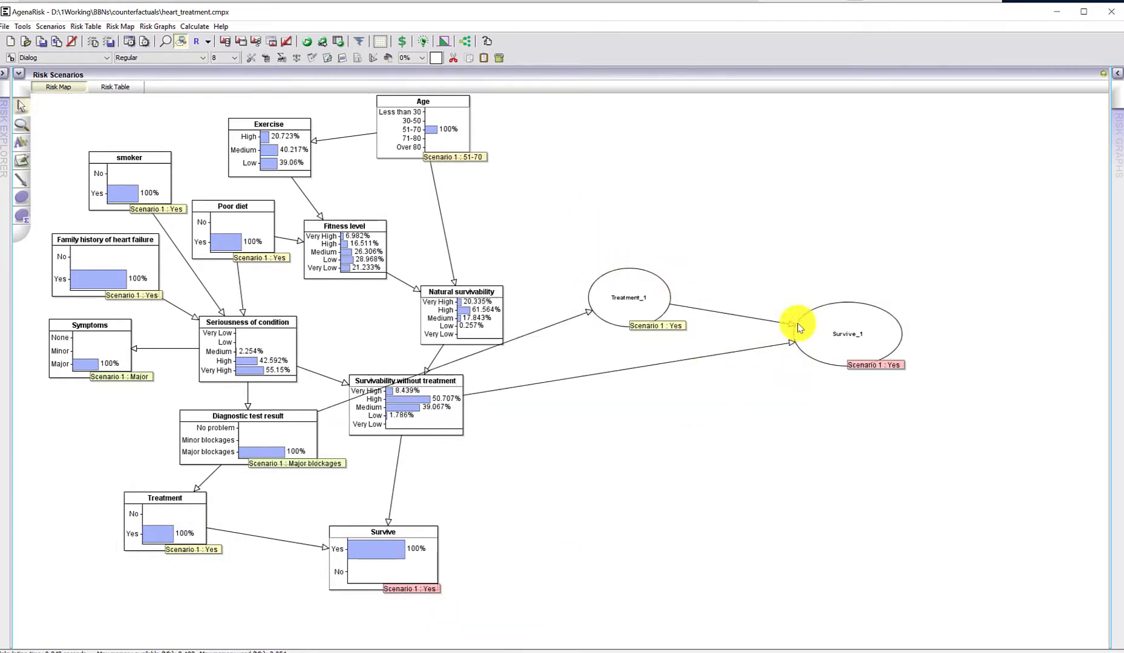
{"action": "left_click_drag", "start_coordinate": [822, 355], "coordinate": [775, 433]}
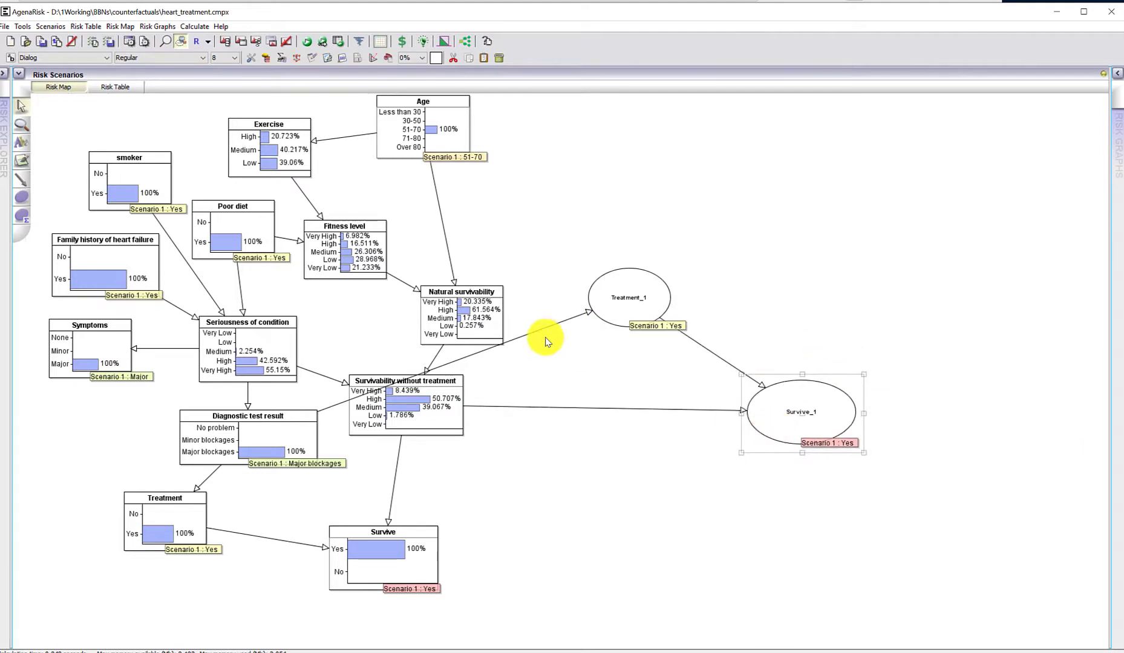
Delete the Diagnostic test result→Treatment_1 link and clear Treatment_1's observation.
{"action": "left_click", "coordinate": [539, 332]}
{"action": "key", "text": "Delete"}
{"action": "right_click", "coordinate": [641, 299]}
{"action": "mouse_move", "coordinate": [726, 327]}
{"action": "mouse_move", "coordinate": [810, 327]}
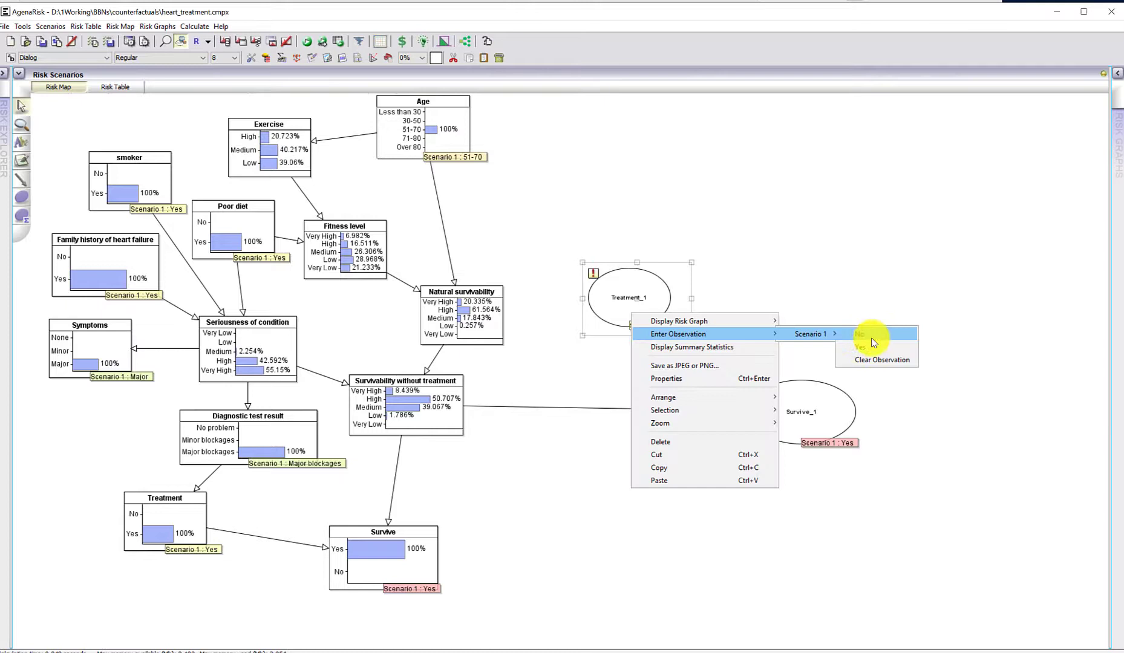
{"action": "left_click", "coordinate": [871, 363]}
Reposition Survive_1 to the left below Treatment_1.
{"action": "left_click_drag", "start_coordinate": [781, 424], "coordinate": [635, 437]}
{"action": "right_click", "coordinate": [635, 437]}
{"action": "left_click", "coordinate": [863, 484]}
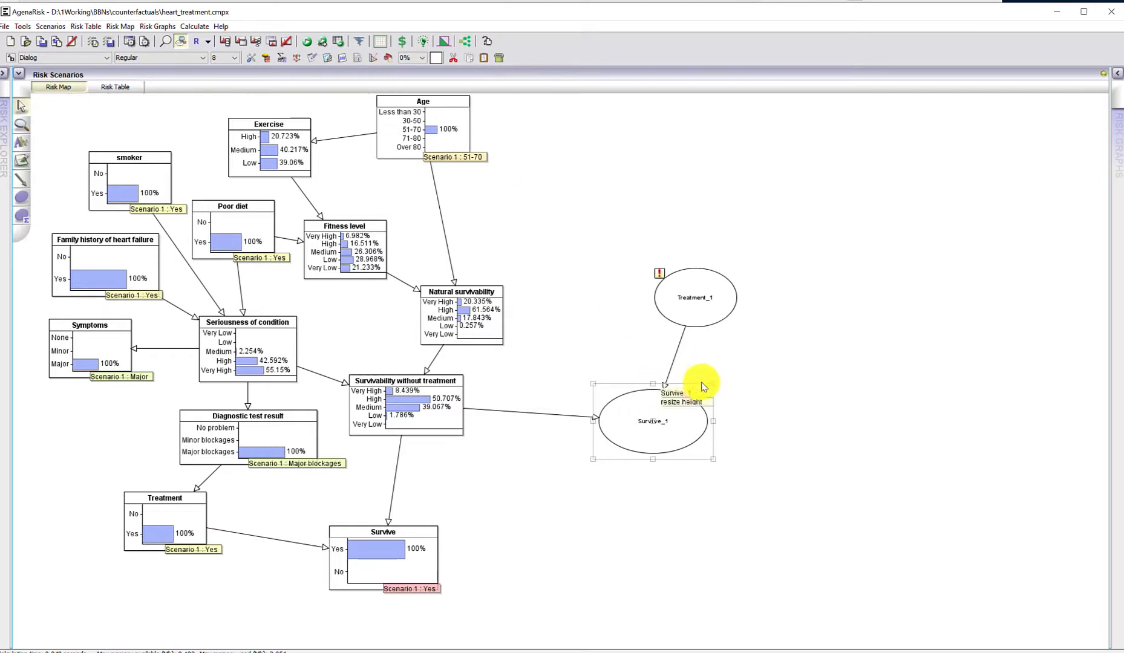
Observe Treatment_1 as No, recalculate, and expand Survive_1 showing 78.672% Yes.
{"action": "right_click", "coordinate": [691, 312]}
{"action": "mouse_move", "coordinate": [831, 333]}
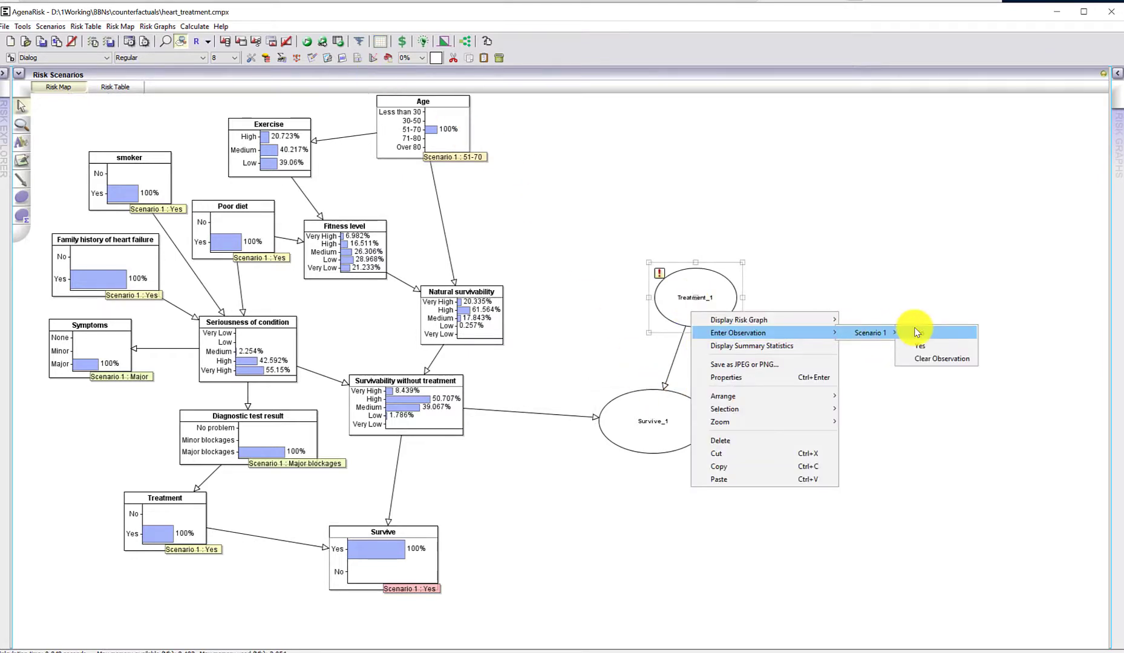
{"action": "left_click", "coordinate": [916, 332]}
{"action": "left_click", "coordinate": [307, 41]}
{"action": "double_click", "coordinate": [639, 441]}
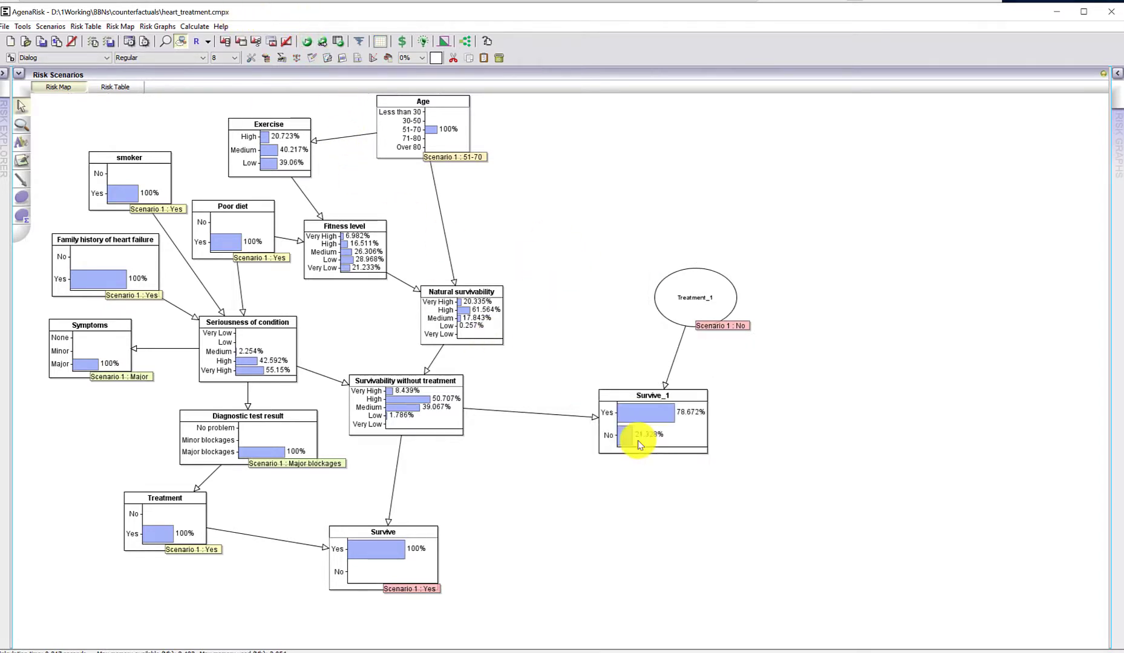
{"action": "left_click_drag", "start_coordinate": [666, 379], "coordinate": [659, 454]}
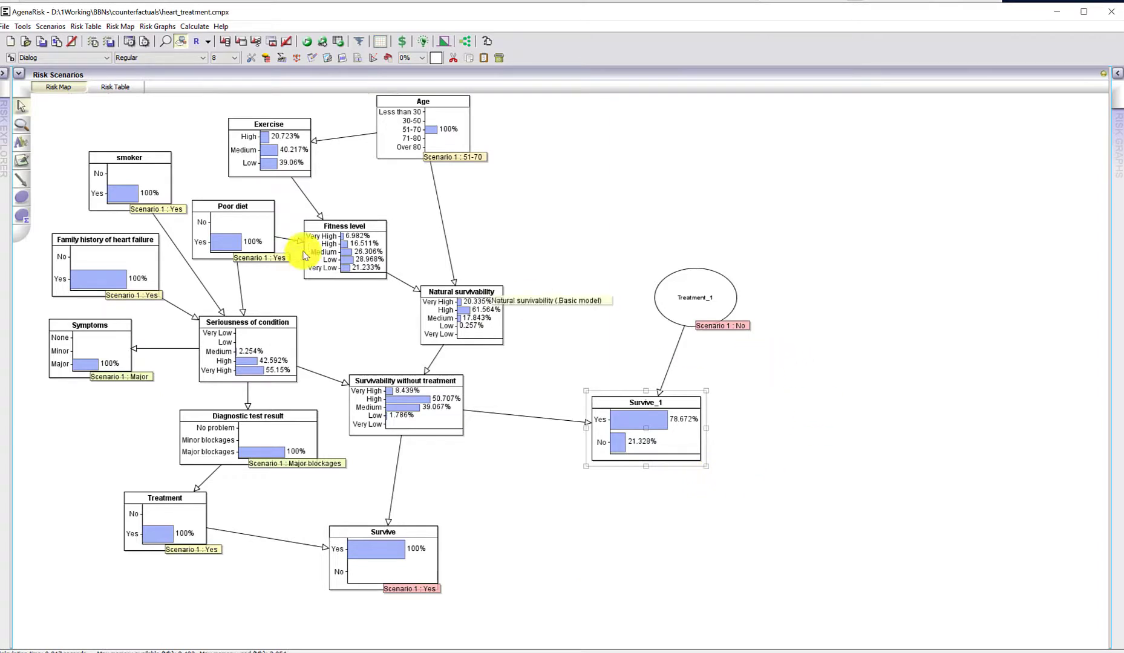
Change smoker to No in Scenario 1 and recalculate.
{"action": "right_click", "coordinate": [152, 180]}
{"action": "mouse_move", "coordinate": [206, 196]}
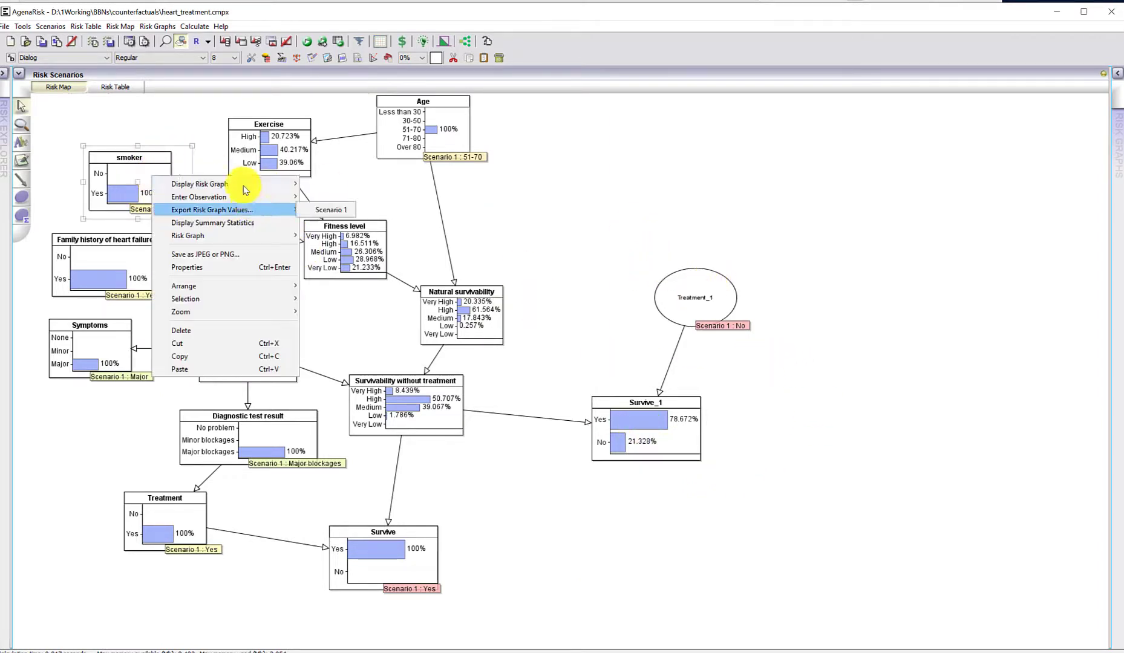
{"action": "mouse_move", "coordinate": [331, 196]}
{"action": "left_click", "coordinate": [387, 199]}
{"action": "left_click", "coordinate": [307, 41]}
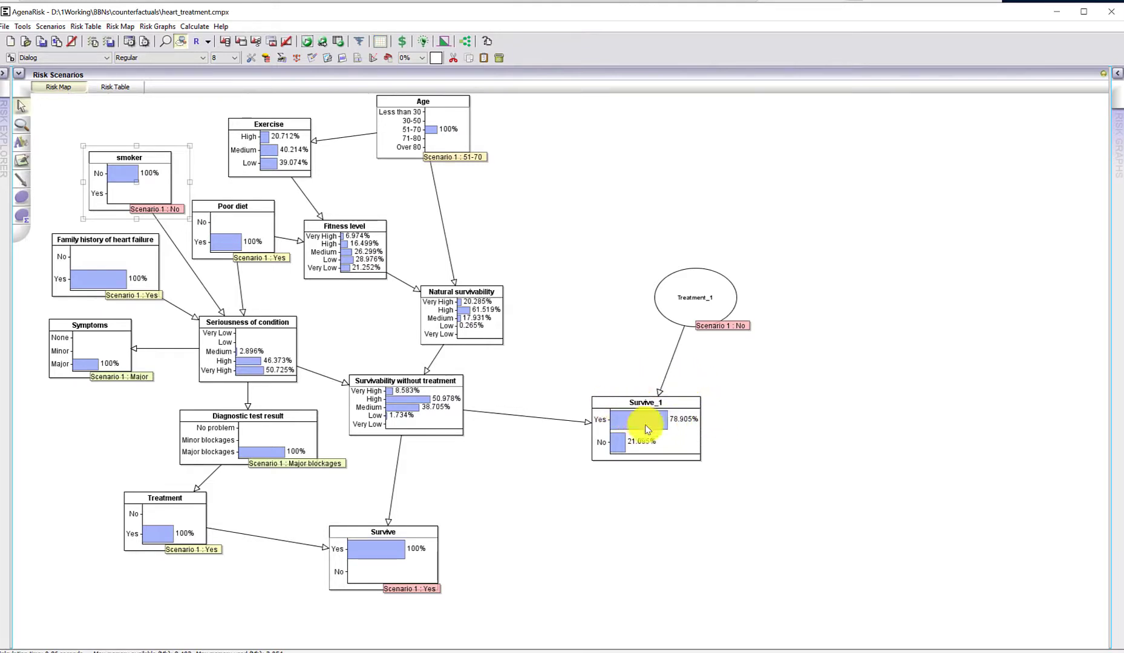
Set Poor diet to No and Exercise to High, recalculating after each.
{"action": "right_click", "coordinate": [283, 253]}
{"action": "mouse_move", "coordinate": [501, 188]}
{"action": "left_click", "coordinate": [548, 185]}
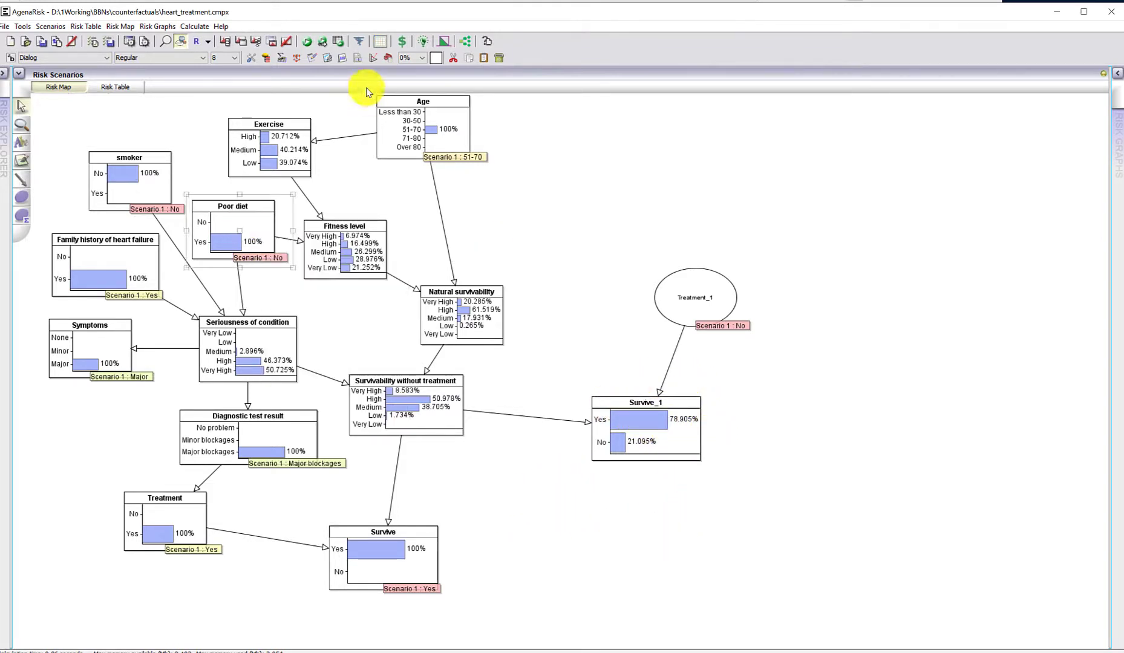
{"action": "left_click", "coordinate": [306, 40]}
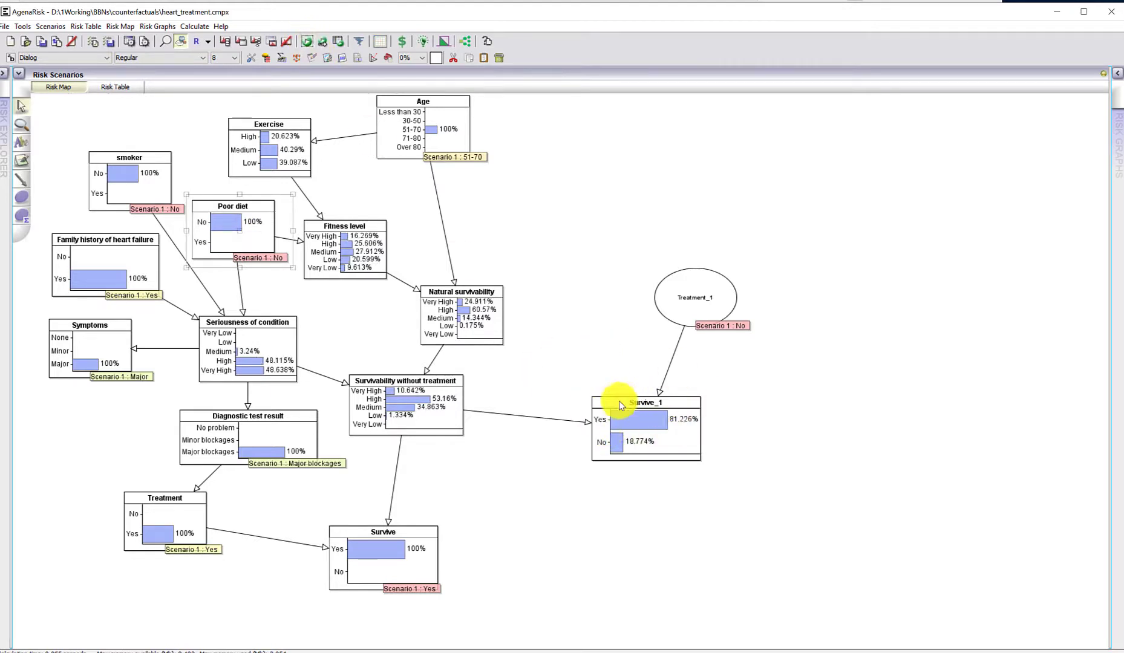
{"action": "right_click", "coordinate": [271, 158]}
{"action": "left_click", "coordinate": [444, 154]}
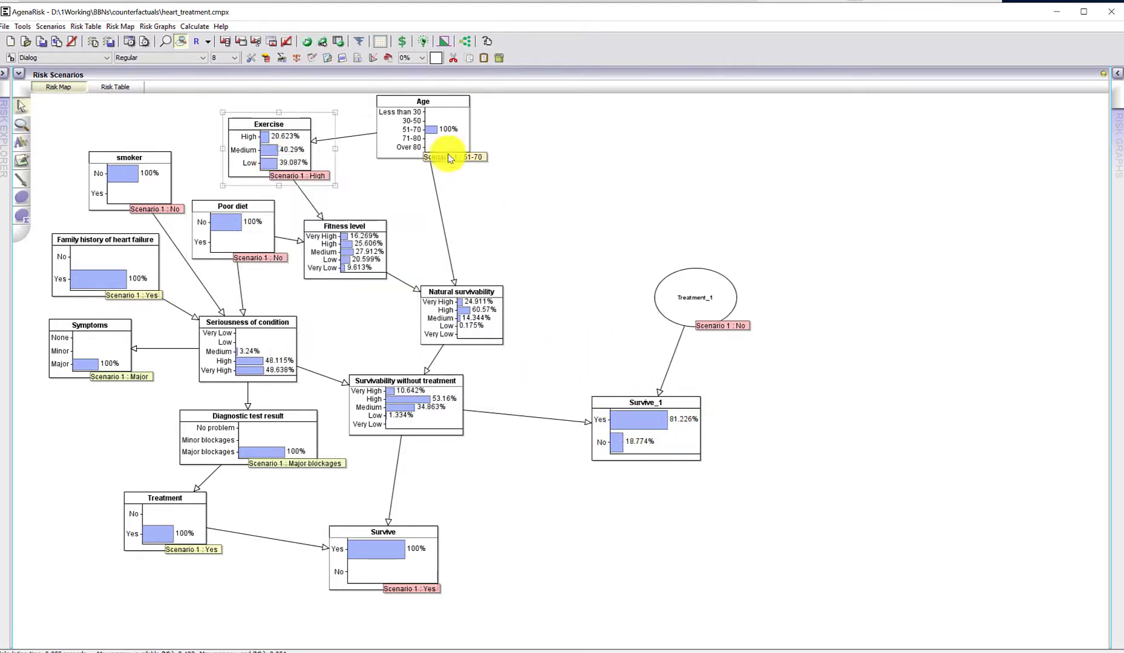
{"action": "left_click", "coordinate": [306, 41]}
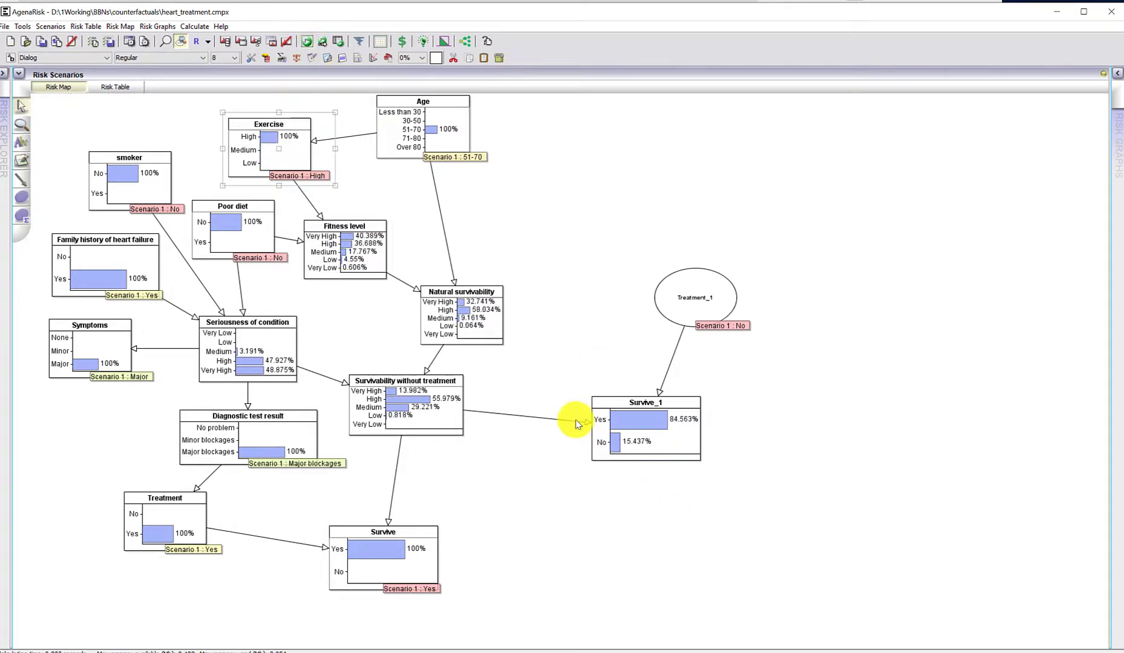